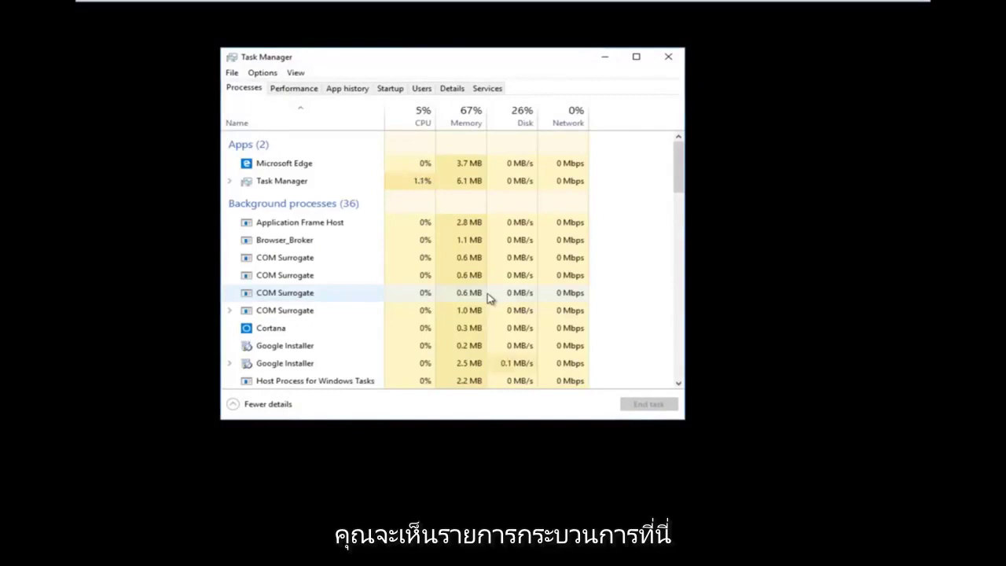
# Run regedit as a new task with administrative privileges to open the Registry Editor.
pyautogui.moveTo(506, 62); pyautogui.dragTo(592, 81)
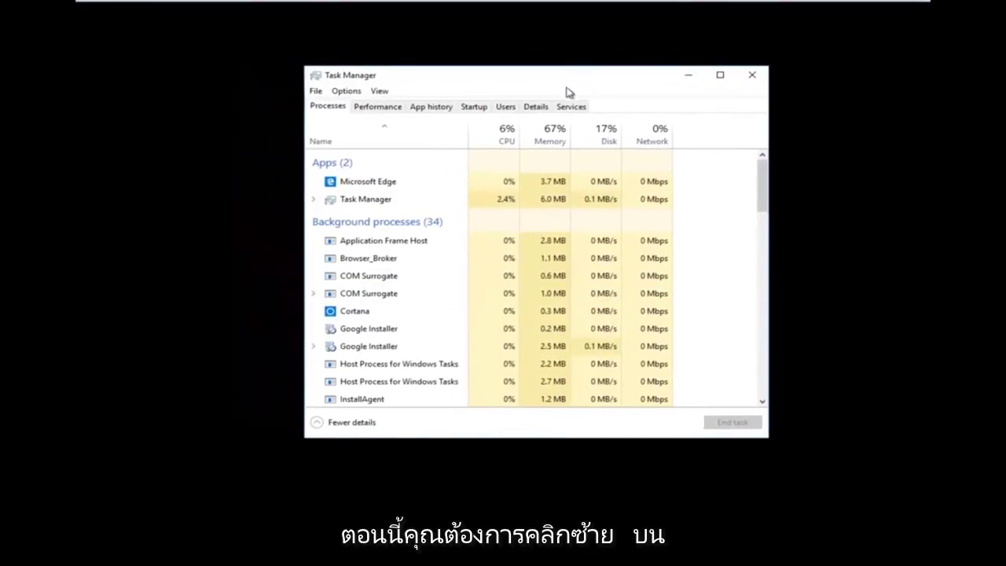
pyautogui.click(316, 91)
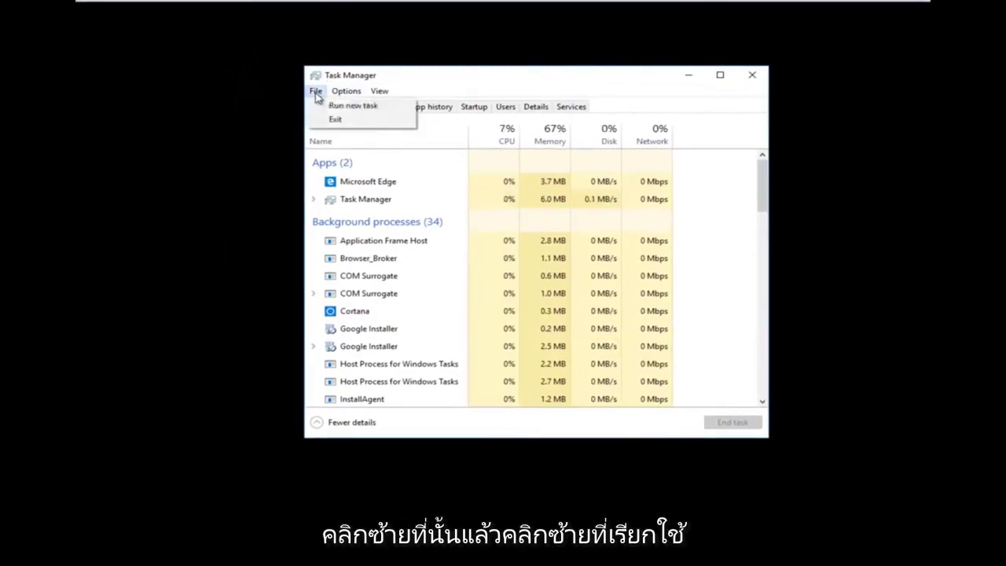
pyautogui.click(367, 110)
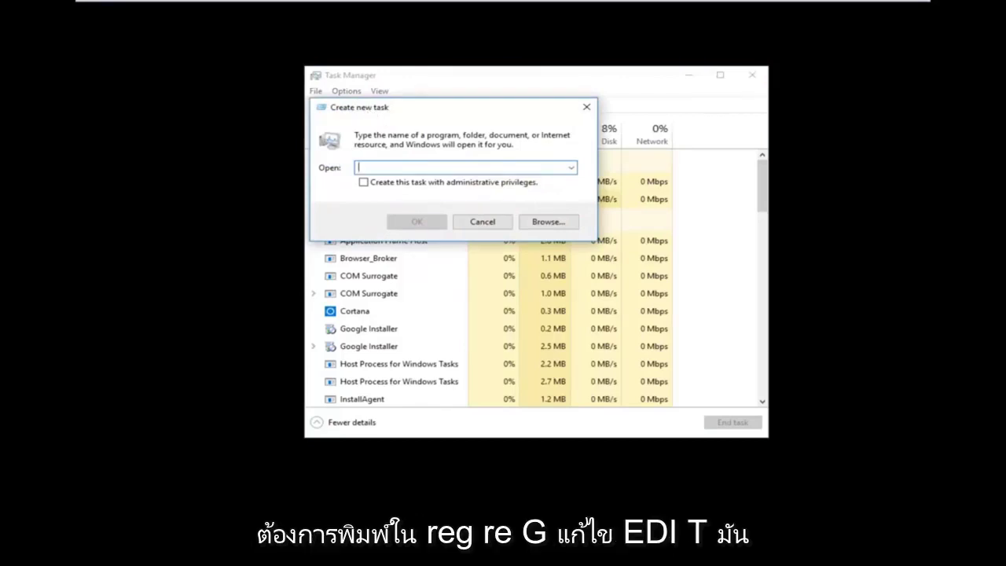
pyautogui.write('regedit')
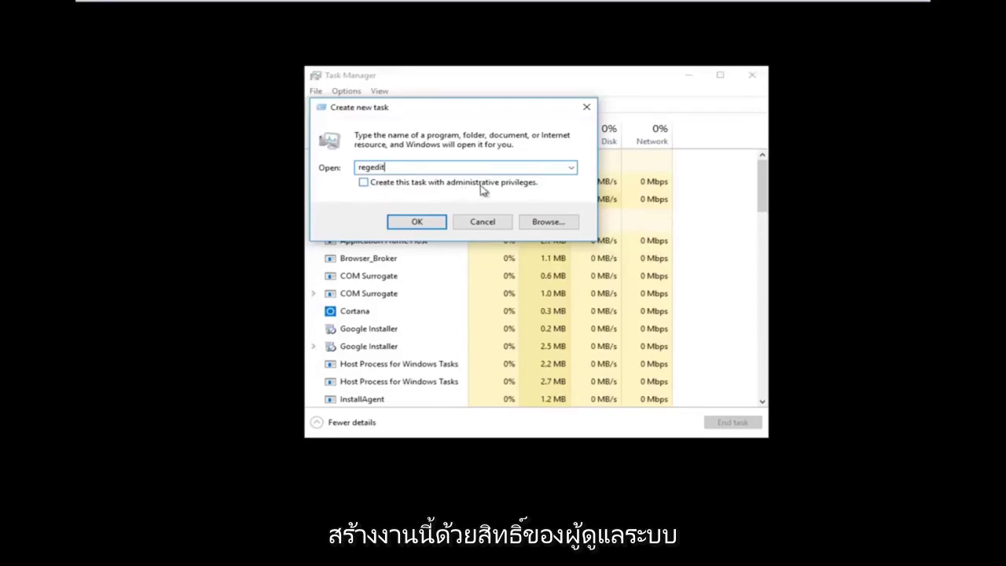
pyautogui.click(363, 183)
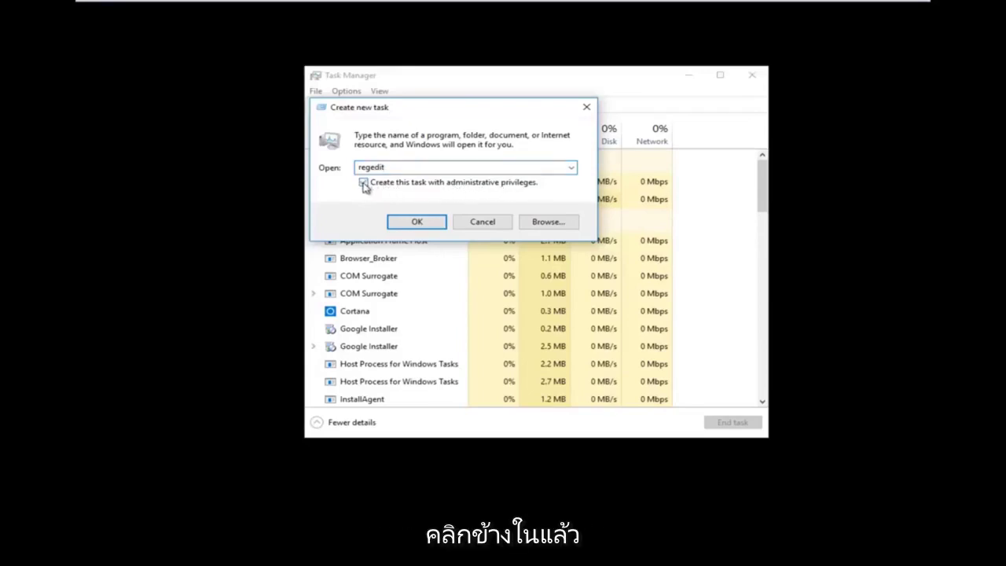
pyautogui.click(397, 221)
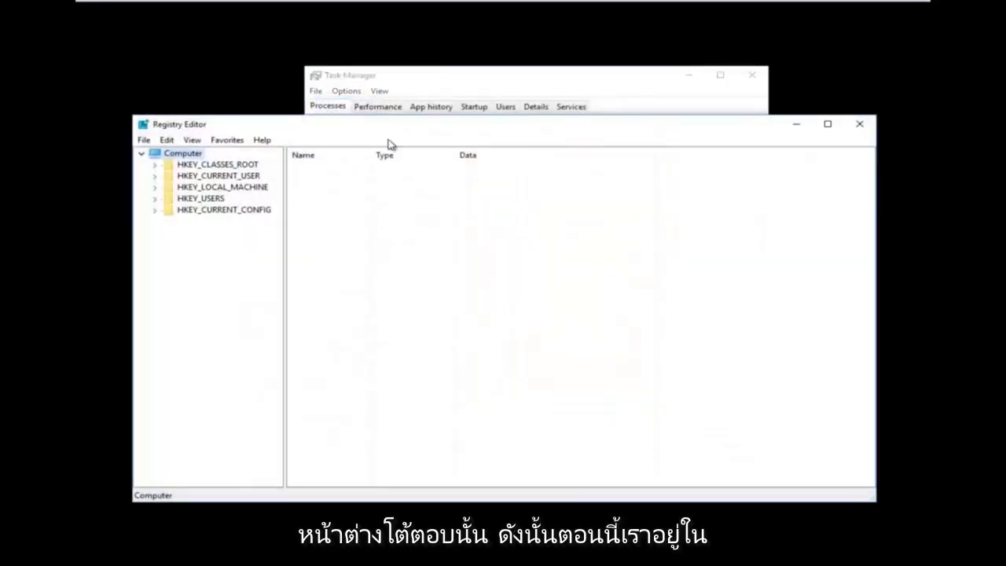
# Expand the registry tree through HKEY_LOCAL_MACHINE and SOFTWARE to Microsoft, widening the key tree to fit the names.
pyautogui.moveTo(388, 128); pyautogui.dragTo(415, 95)
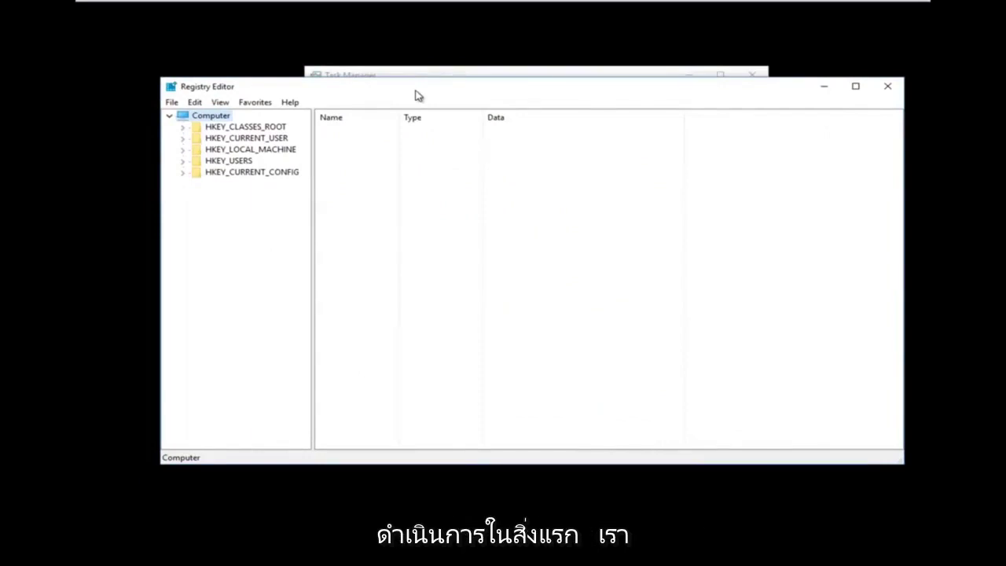
pyautogui.click(182, 151)
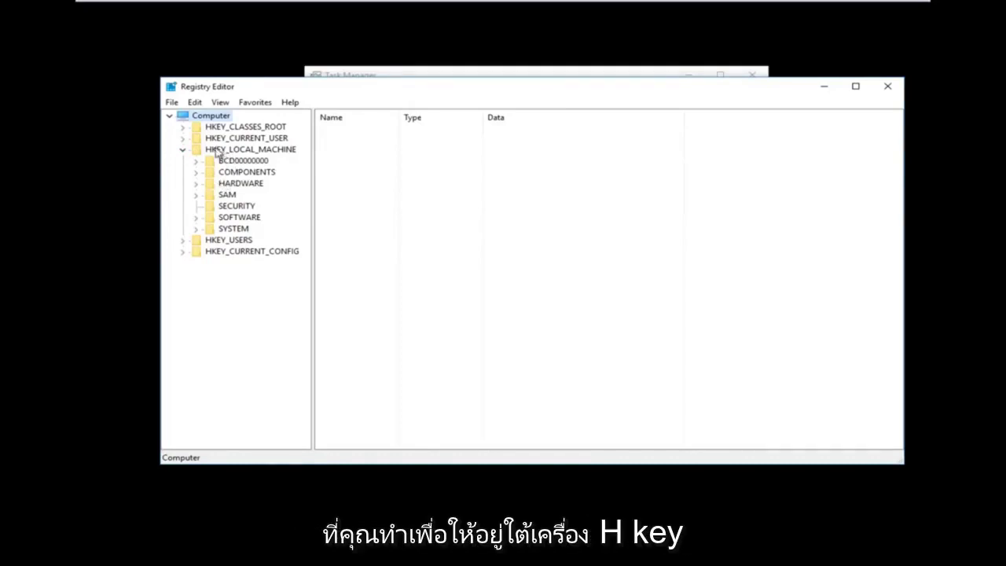
pyautogui.click(196, 218)
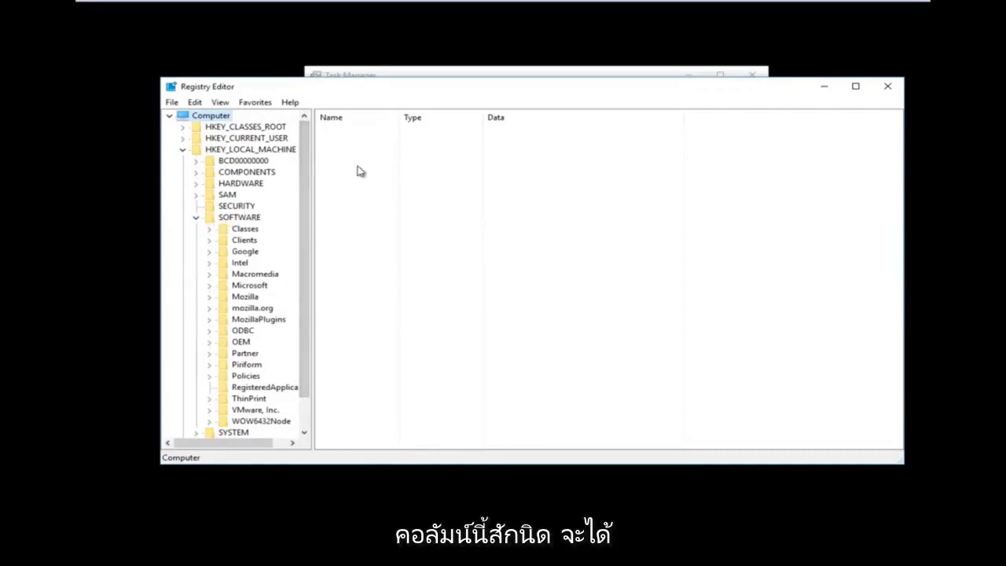
pyautogui.moveTo(343, 158); pyautogui.dragTo(372, 152)
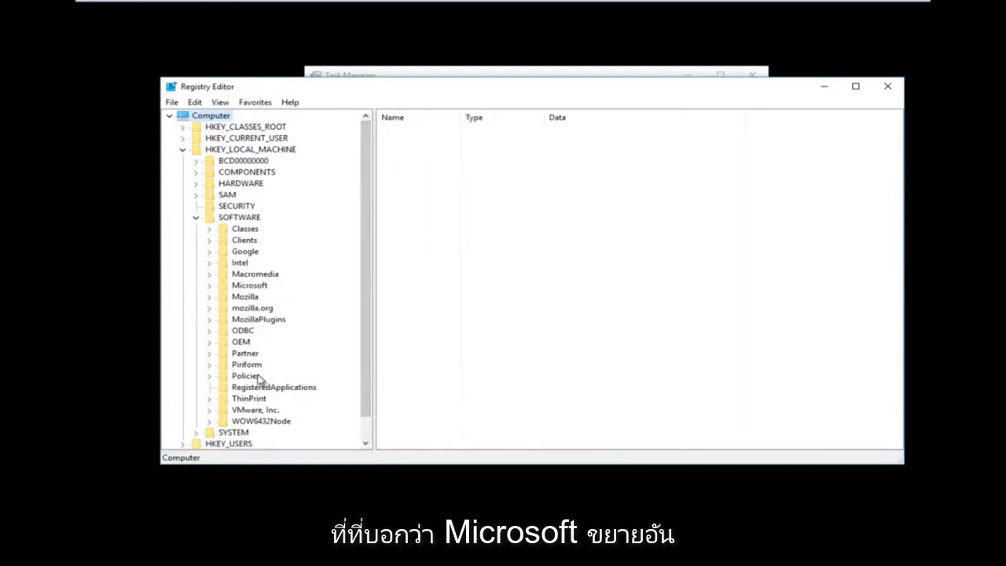
pyautogui.click(210, 287)
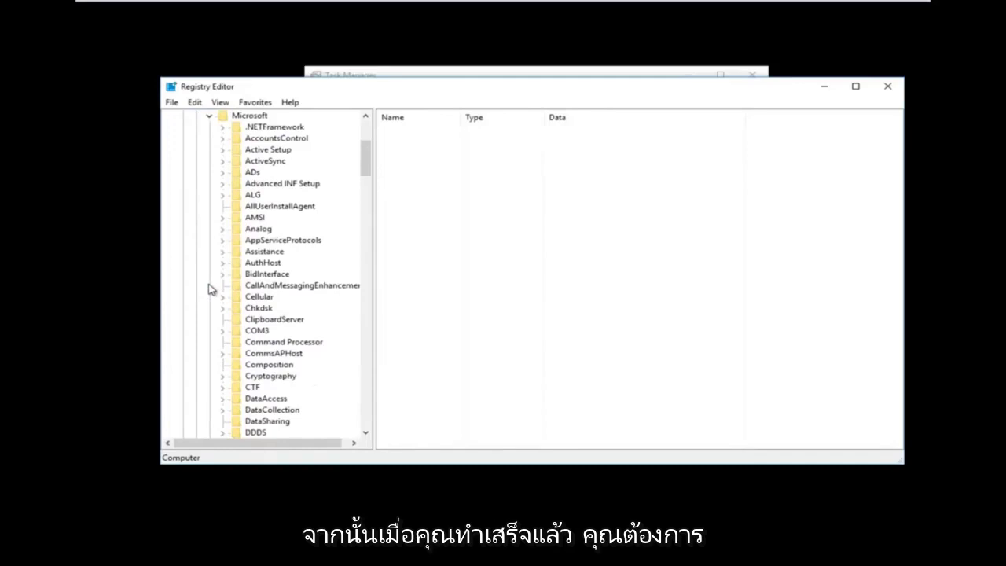
# Under the Microsoft key, expand Windows NT and its CurrentVersion subkey.
pyautogui.moveTo(365, 170); pyautogui.dragTo(371, 391)
pyautogui.click(271, 376)
pyautogui.scroll(-2, 234, 325)
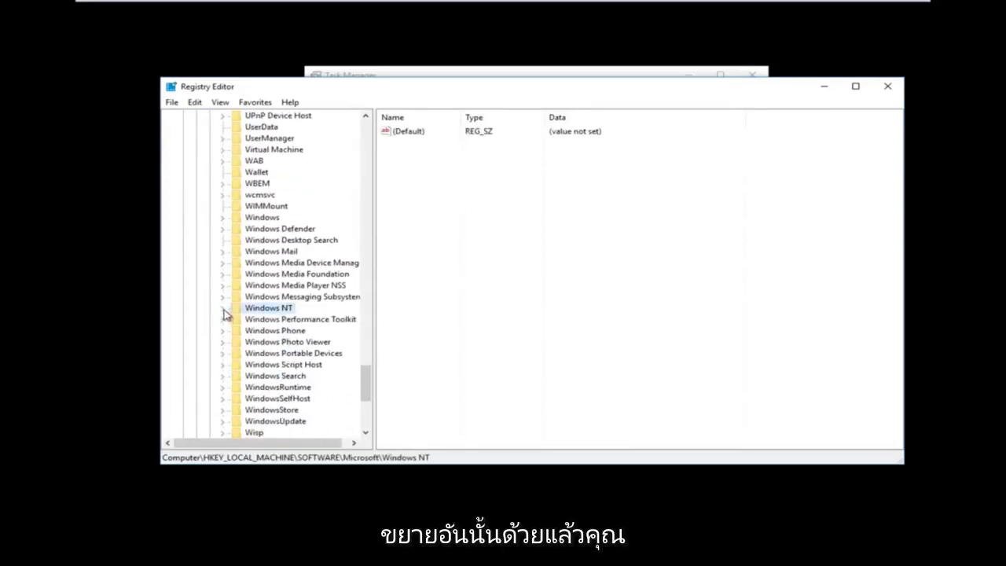
pyautogui.click(223, 309)
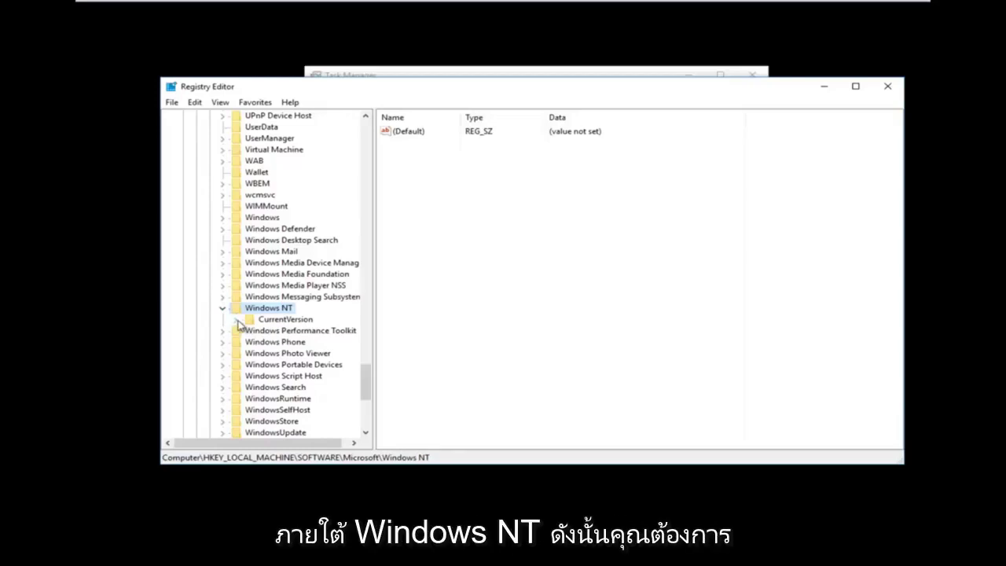
pyautogui.click(239, 322)
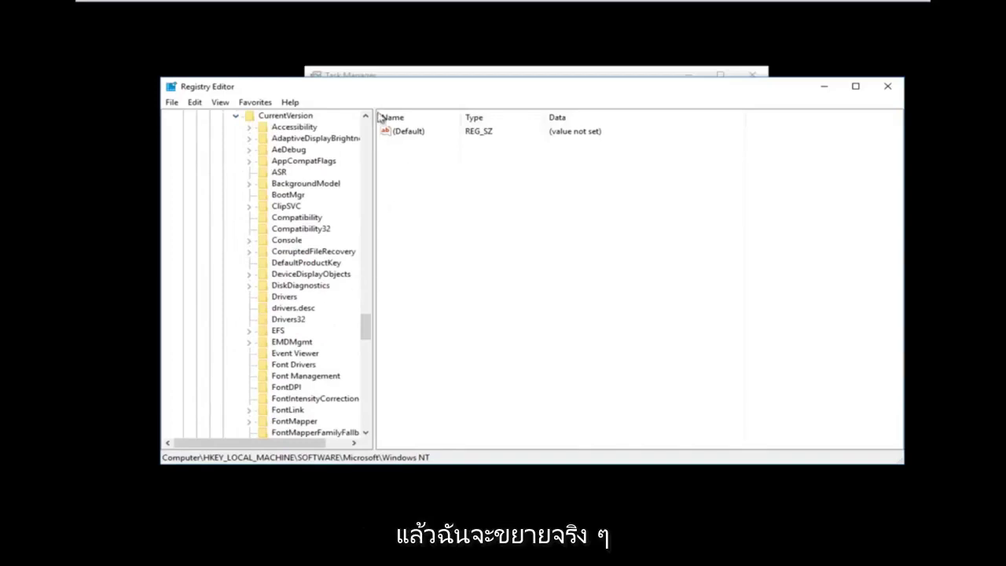
# Widen the key tree and select the Winlogon key under CurrentVersion to list its values.
pyautogui.moveTo(372, 129); pyautogui.dragTo(438, 154)
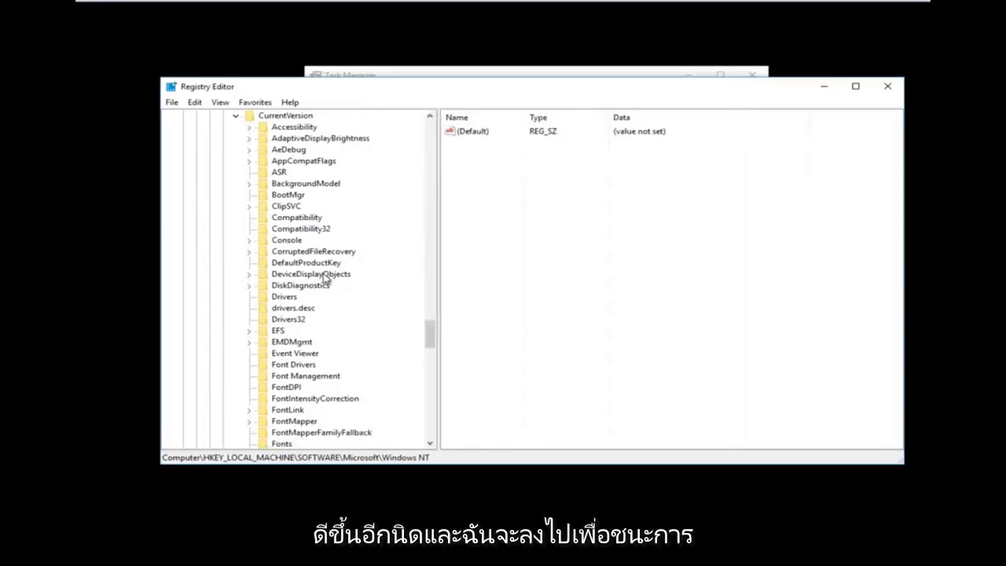
pyautogui.scroll(-7, 326, 277)
pyautogui.scroll(-6, 329, 282)
pyautogui.scroll(-8, 329, 286)
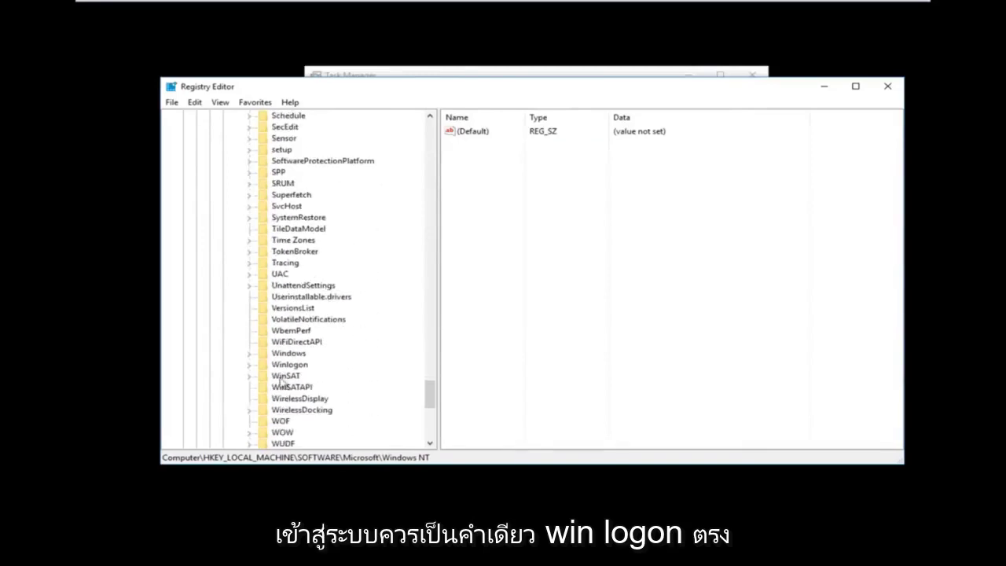
pyautogui.click(287, 355)
pyautogui.click(284, 365)
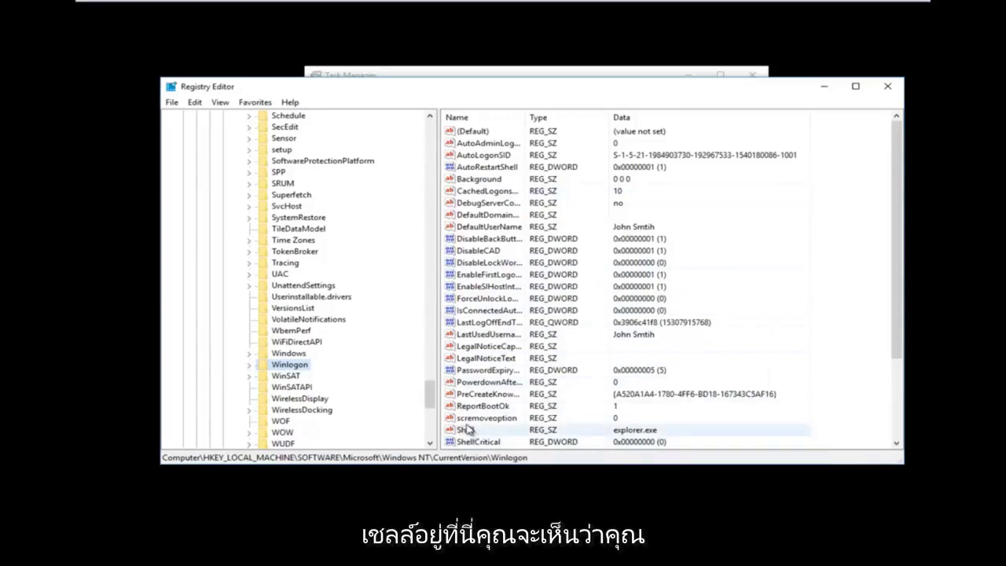
# Open the Shell string value of the Winlogon key for editing and place its dialog over the value list.
pyautogui.scroll(-3, 629, 276)
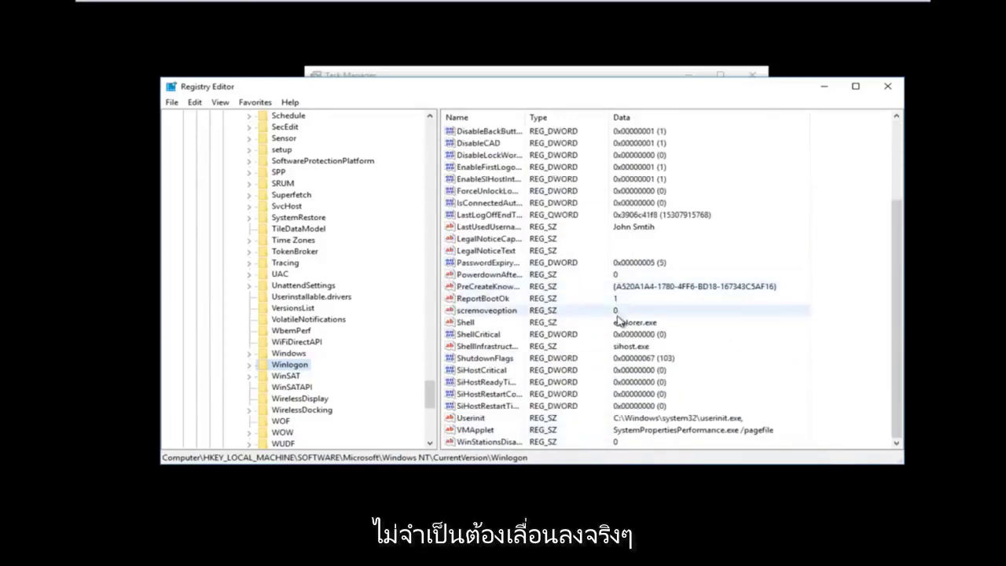
pyautogui.doubleClick(467, 324)
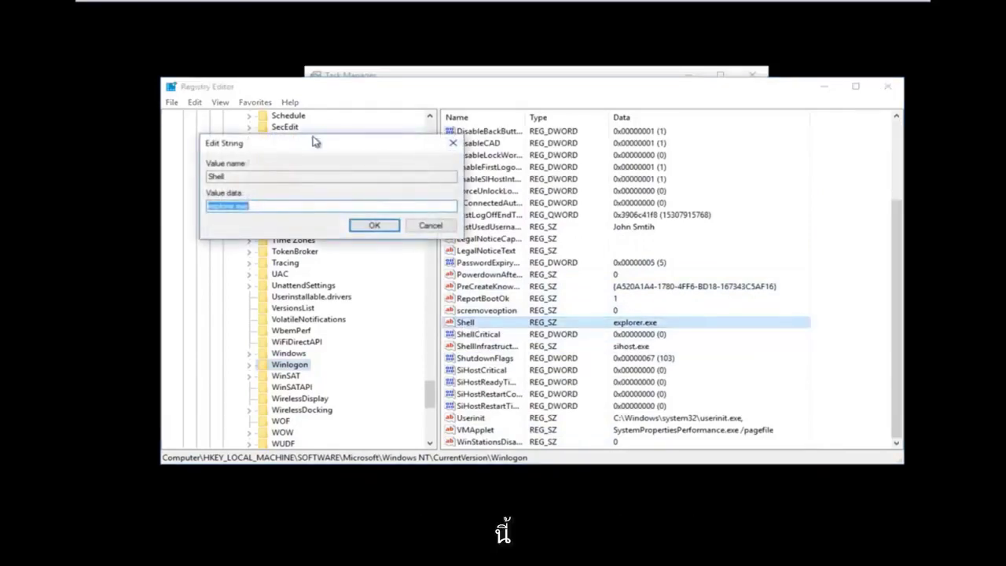
pyautogui.moveTo(292, 147); pyautogui.dragTo(534, 200)
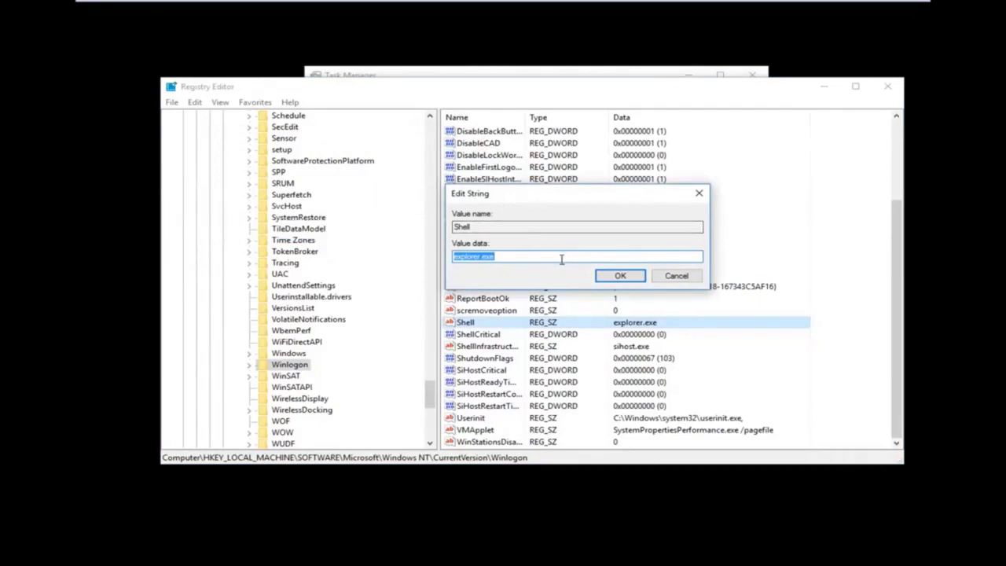
# Try replacing the Shell value's data with the sample text fhfhfgdgf.
pyautogui.click(495, 256)
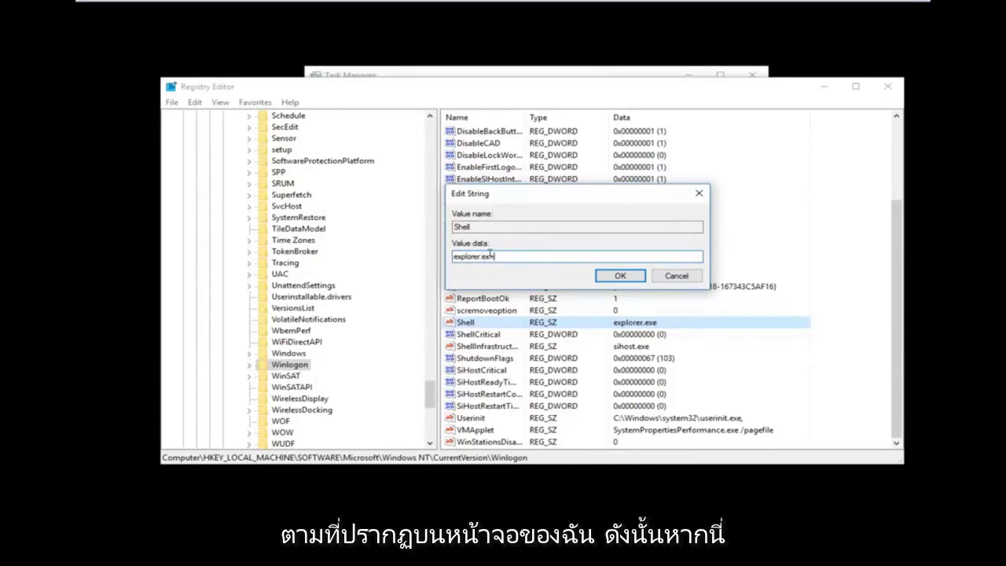
pyautogui.doubleClick(500, 257)
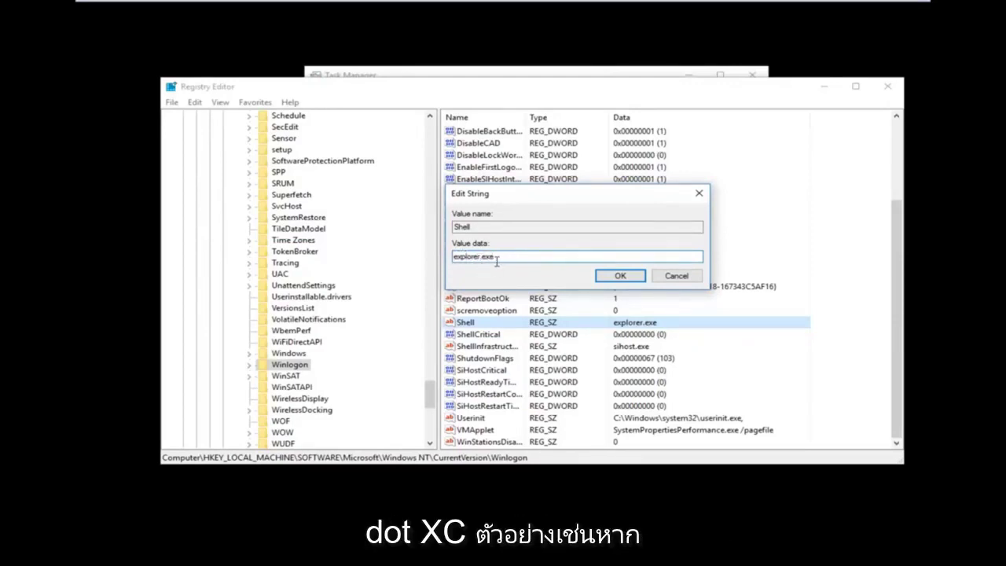
pyautogui.hotkey('ctrl', 'a')
pyautogui.write('fhfhfgdg')
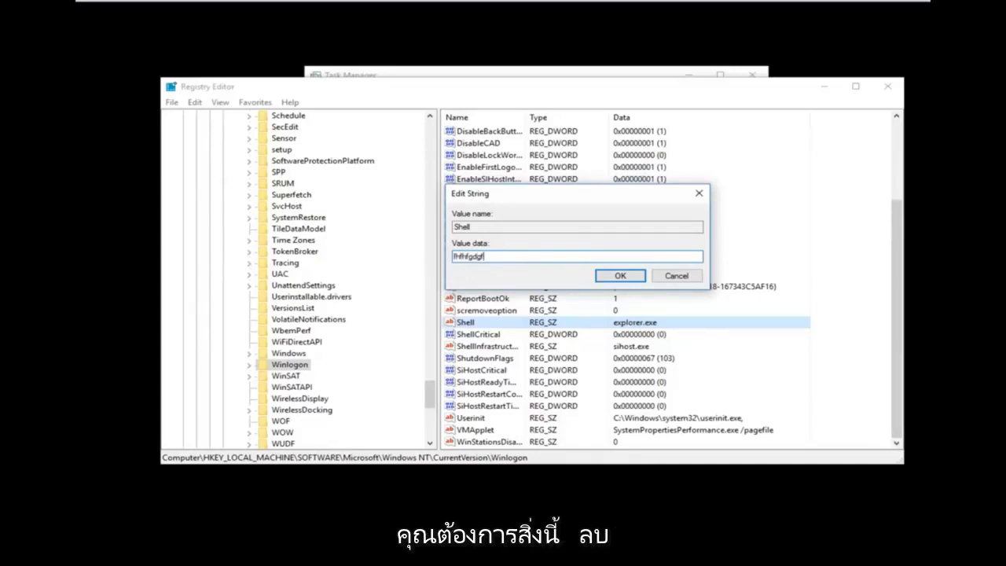
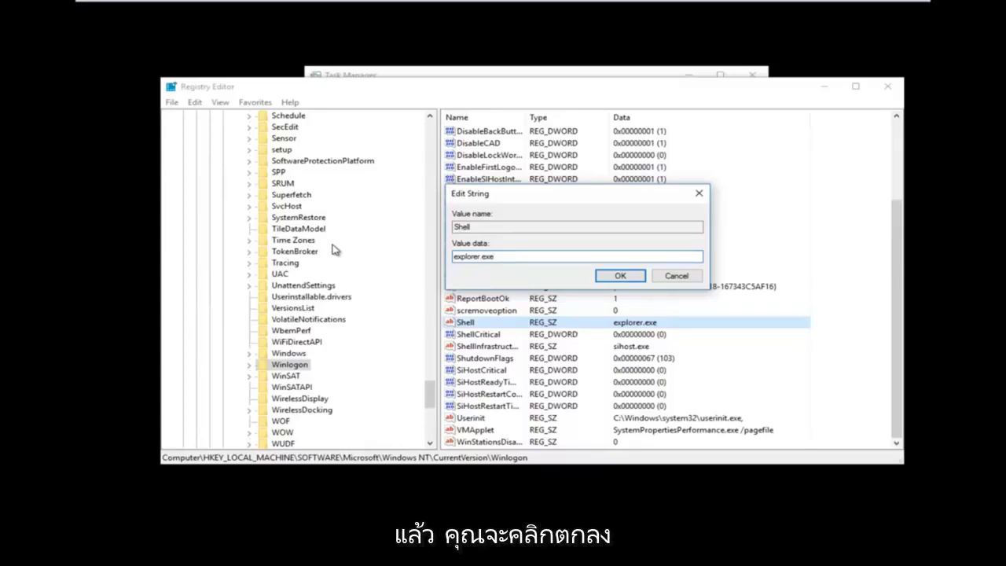
# Save the Shell value with explorer.exe as its data and close the Registry Editor and Task Manager.
pyautogui.click(615, 278)
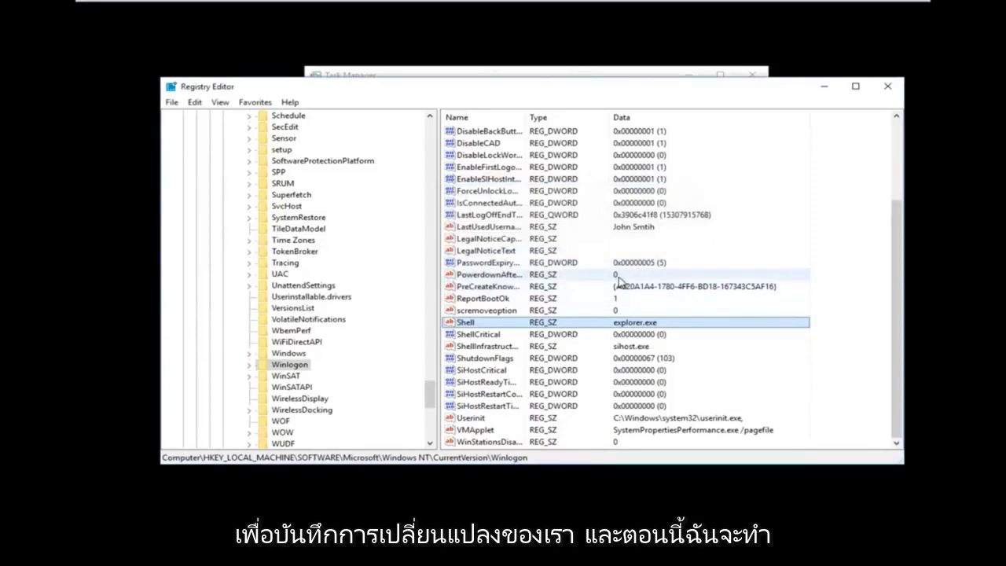
pyautogui.click(888, 87)
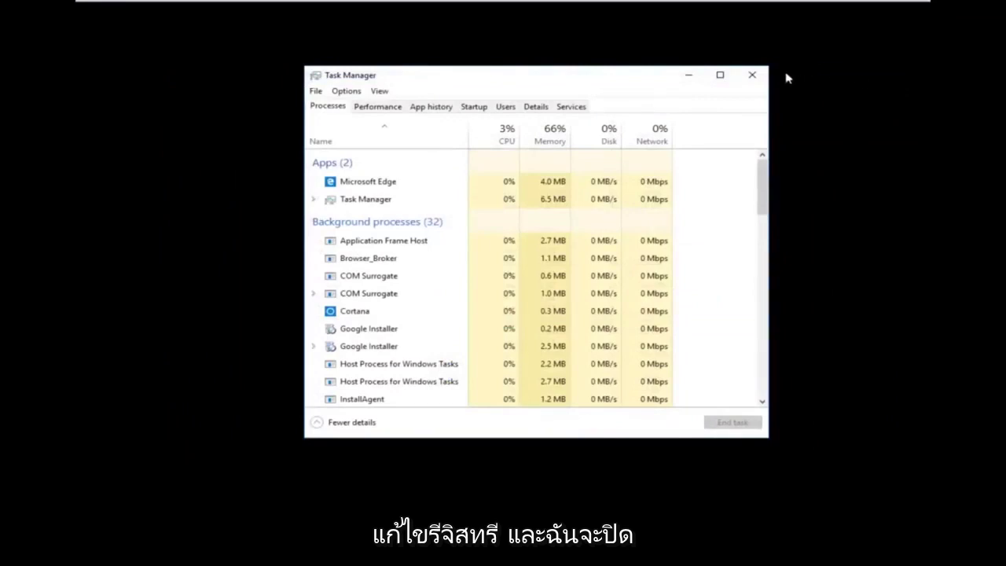
pyautogui.click(753, 77)
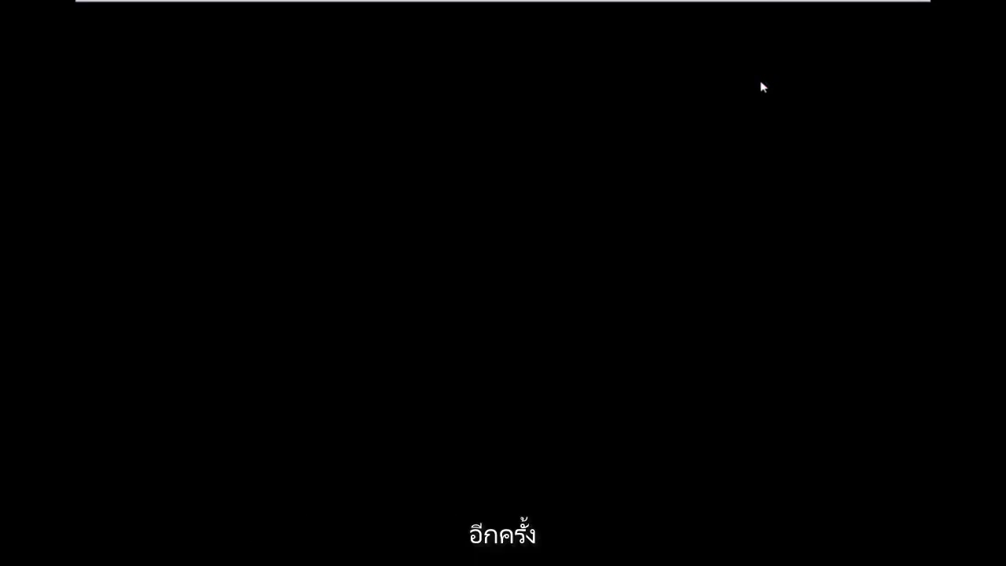
# Bring up the Windows security screen and restart the computer with Update and restart.
pyautogui.hotkey('ctrl', 'alt', 'Delete')
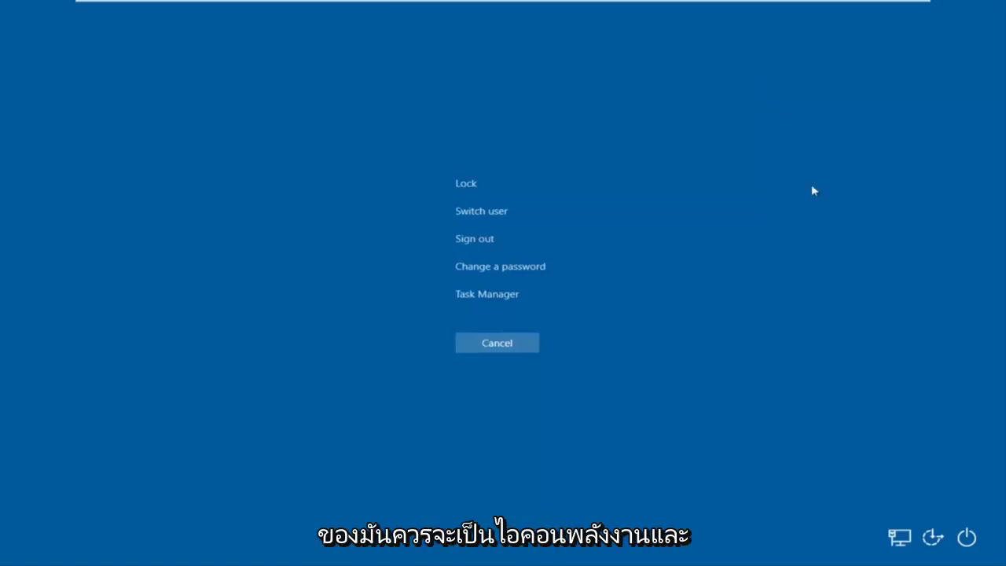
pyautogui.click(966, 539)
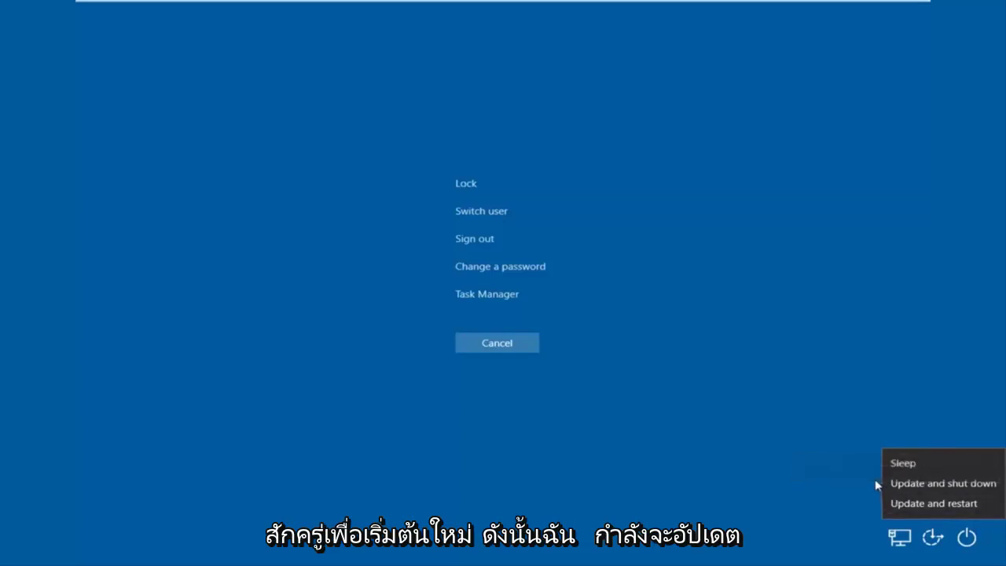
pyautogui.click(910, 505)
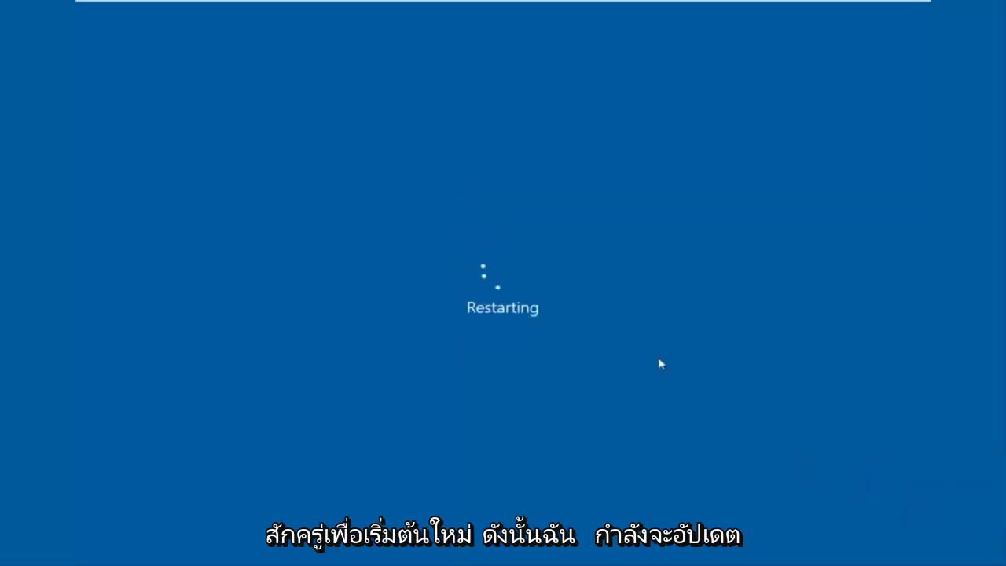